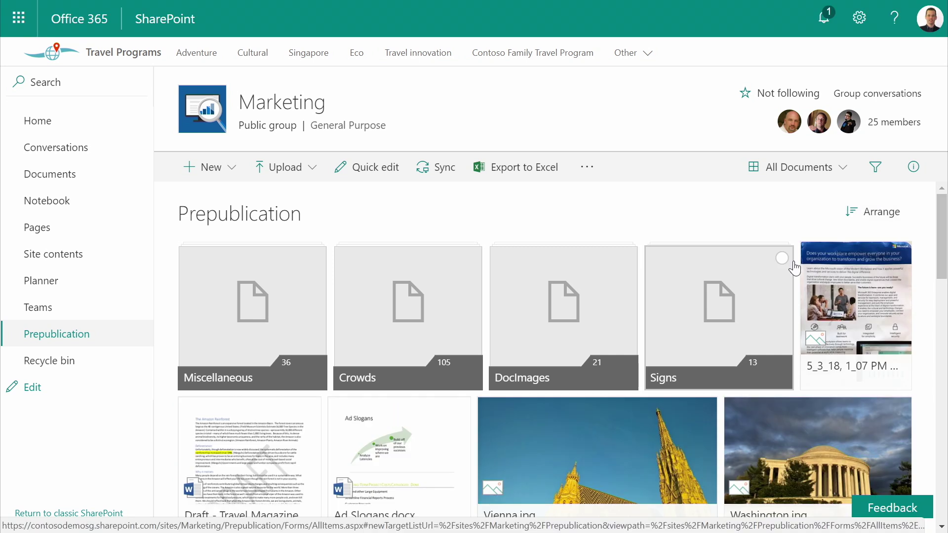
Switch the Prepublication library to List view sorted by Name, with the details pane showing recent activity.
mouse_move(944, 258)
mouse_down()
mouse_move(946, 344)
mouse_move(946, 256)
mouse_up()
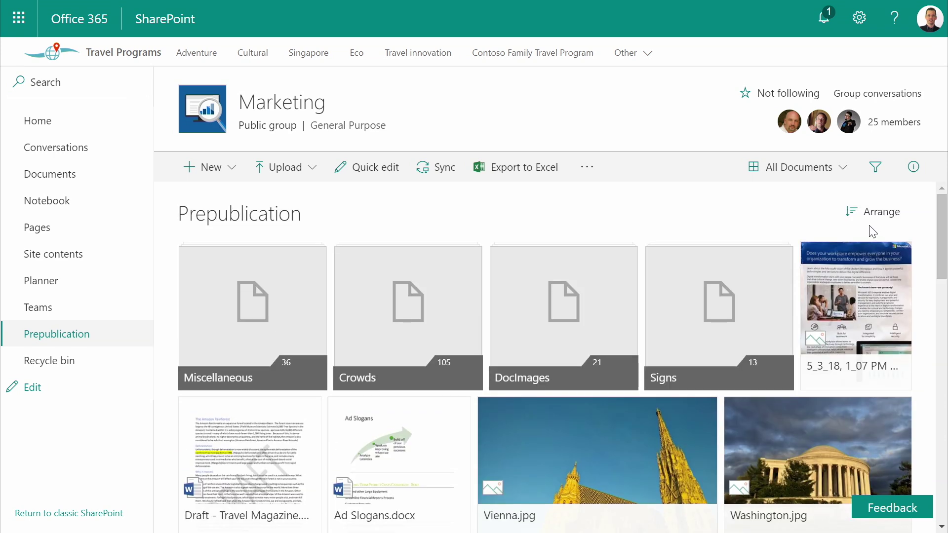
click(828, 172)
click(810, 206)
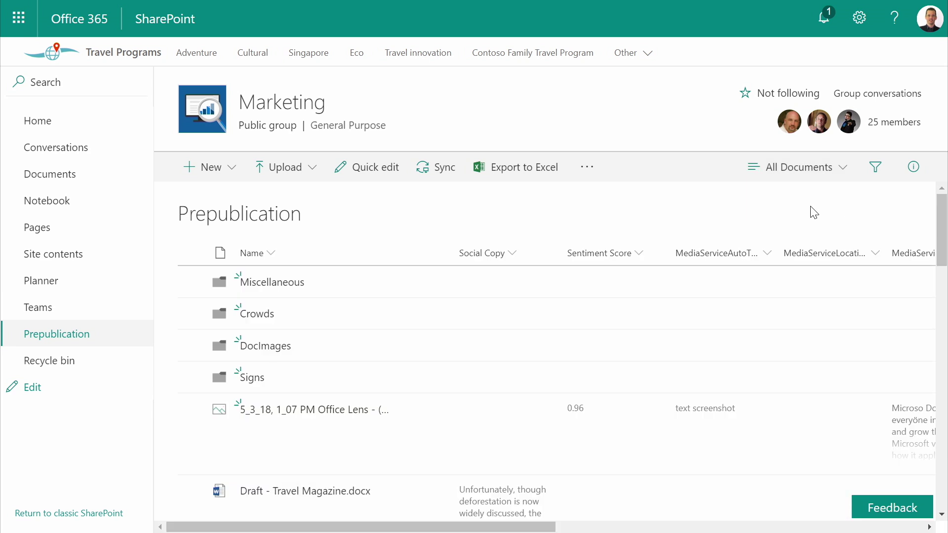
drag(943, 240, 943, 294)
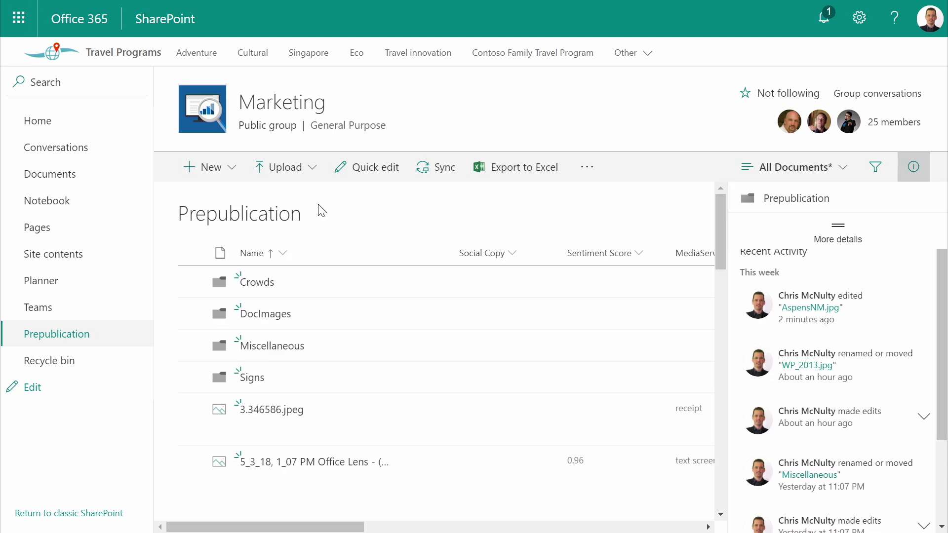
click(296, 177)
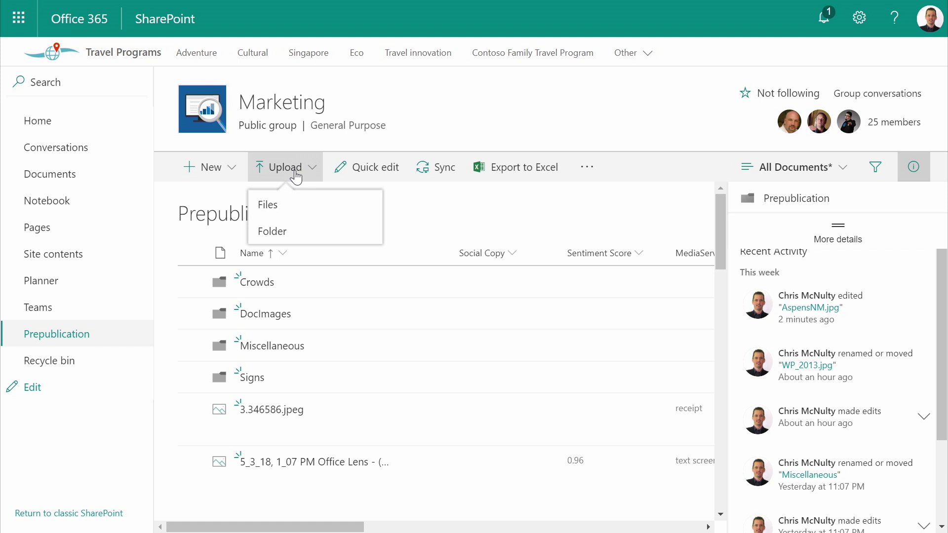
Upload 4thOfJuly.jpg as a file into the Prepublication library.
click(280, 209)
click(588, 503)
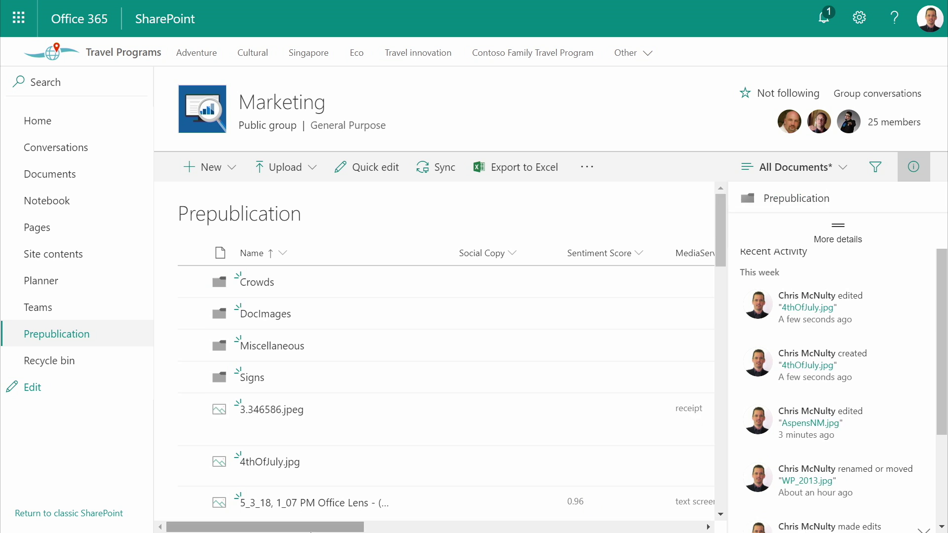
drag(304, 527, 437, 527)
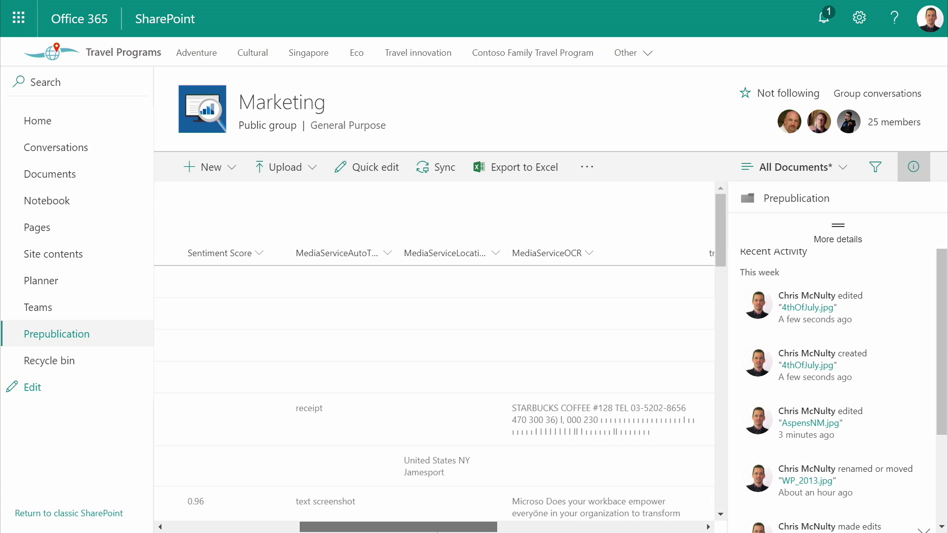
drag(437, 531, 303, 527)
Paste the sentence about injuries, frightened kids and scared dogs into 4thOfJuly.jpg's Social Copy.
click(191, 461)
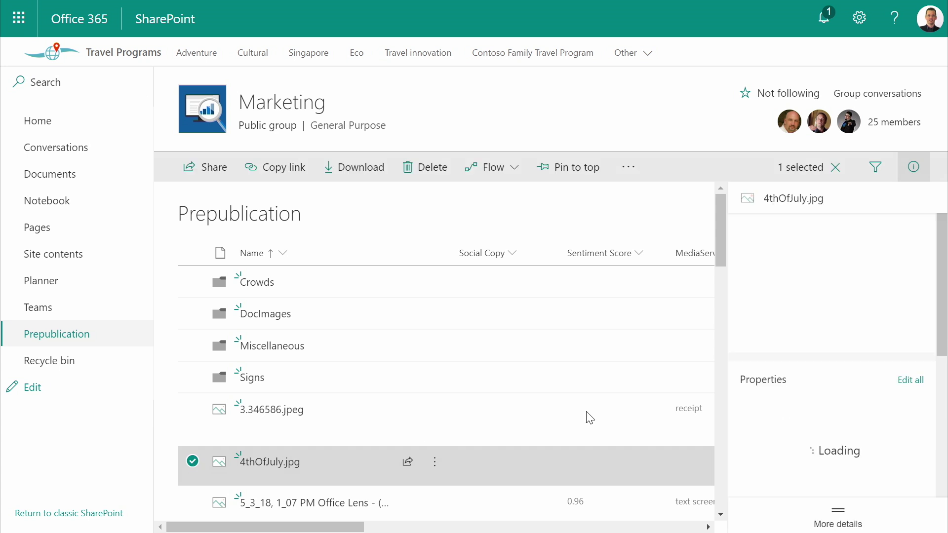
scroll(810, 445, down, 3)
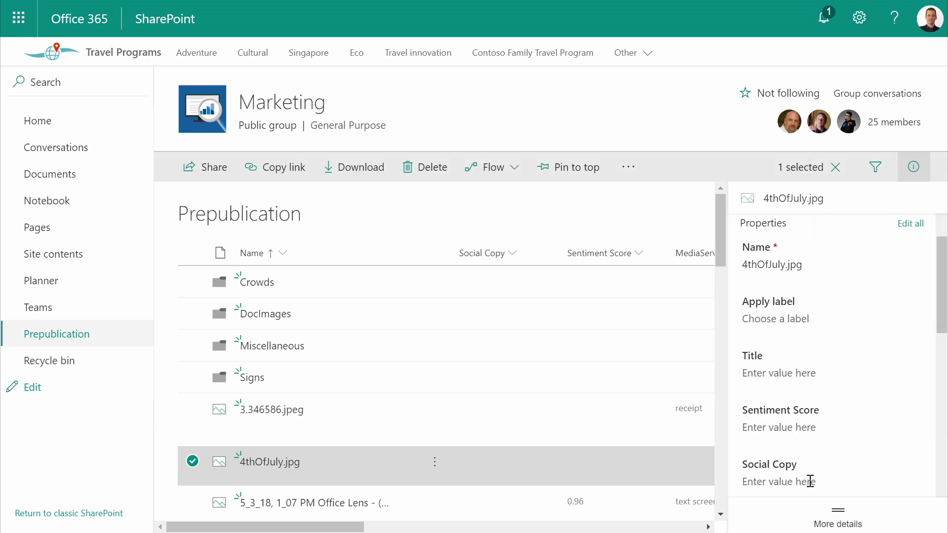
click(811, 484)
text(It looks like fun but this also can lead to injuries, frightened kids, and scared dogs.)
click(946, 296)
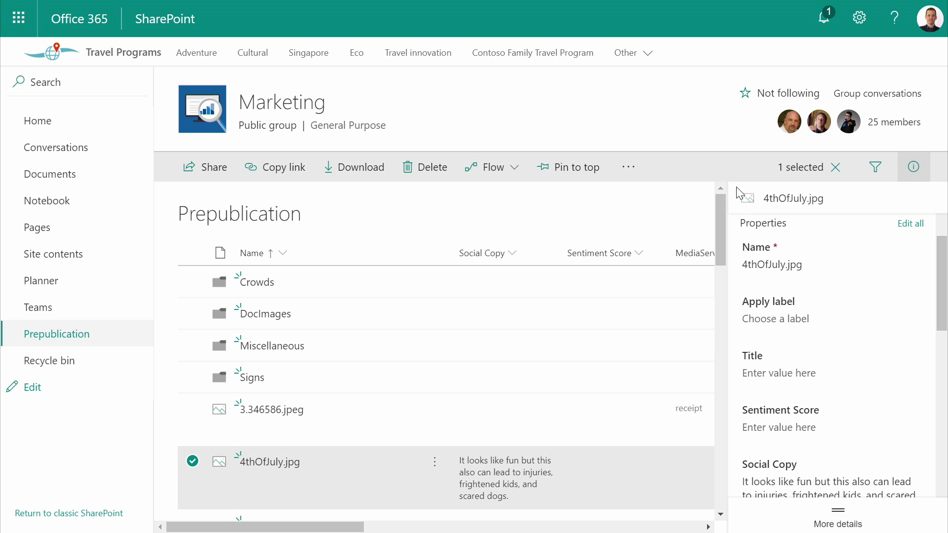
Run the Analyze Social for sentiment flow on 4thOfJuly.jpg, giving it Sentiment Score 0.12.
click(514, 173)
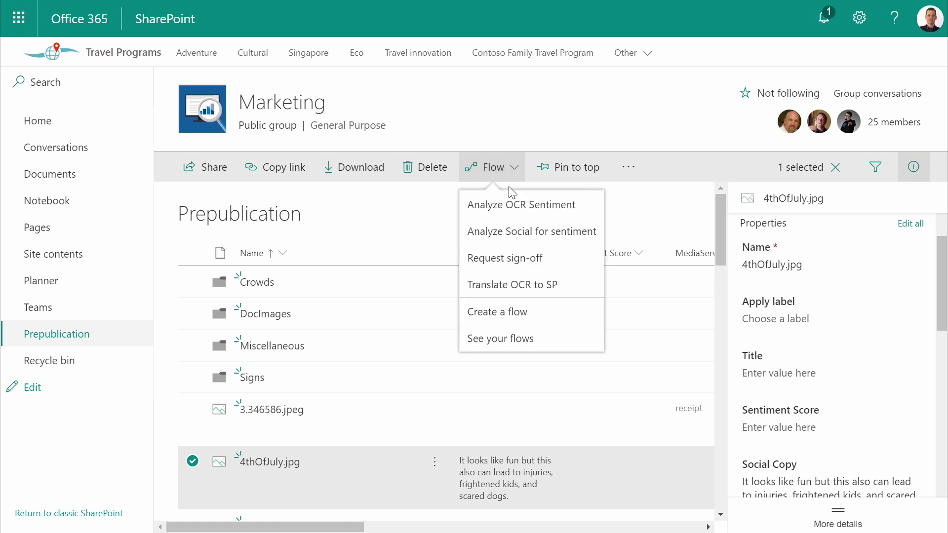
click(508, 236)
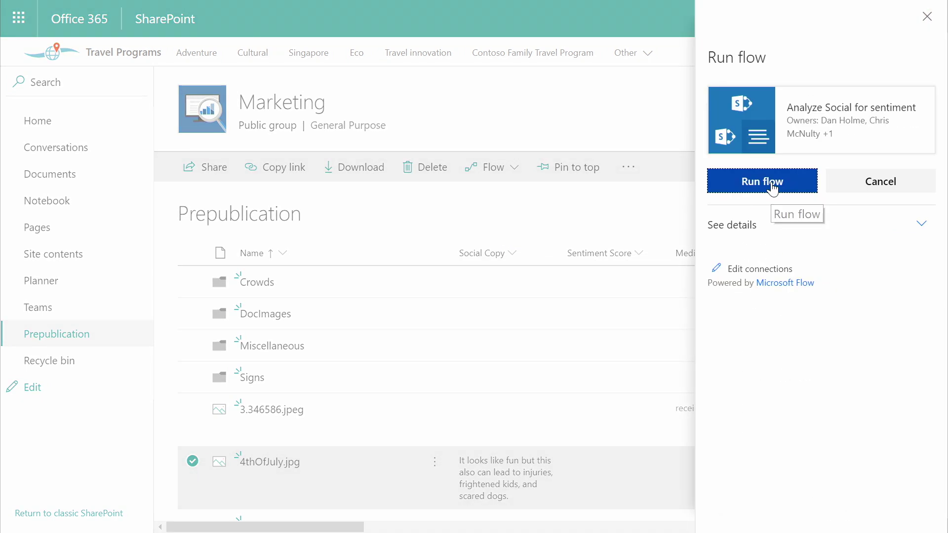
click(773, 183)
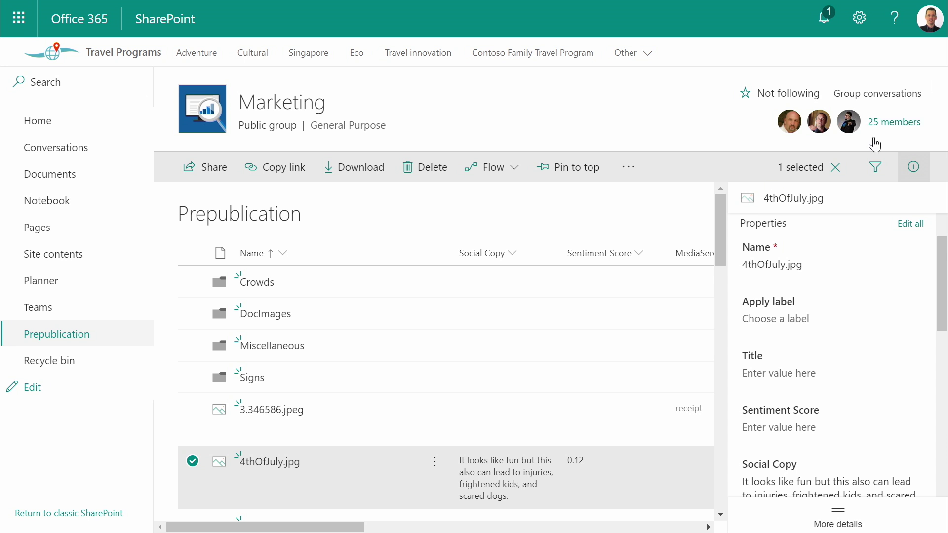
drag(723, 253, 719, 316)
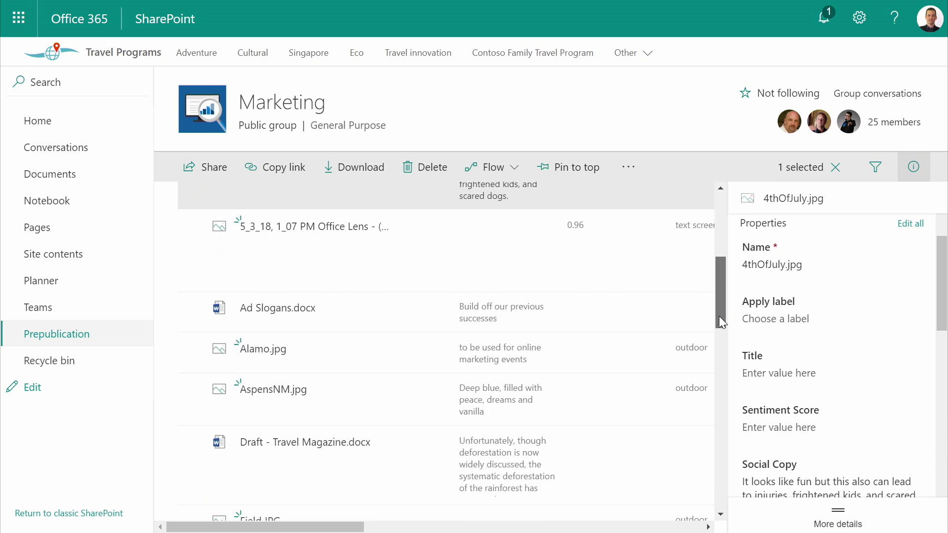
Select only AspensNM.jpg and run Analyze Social for sentiment, yielding Sentiment Score 0.85.
click(193, 391)
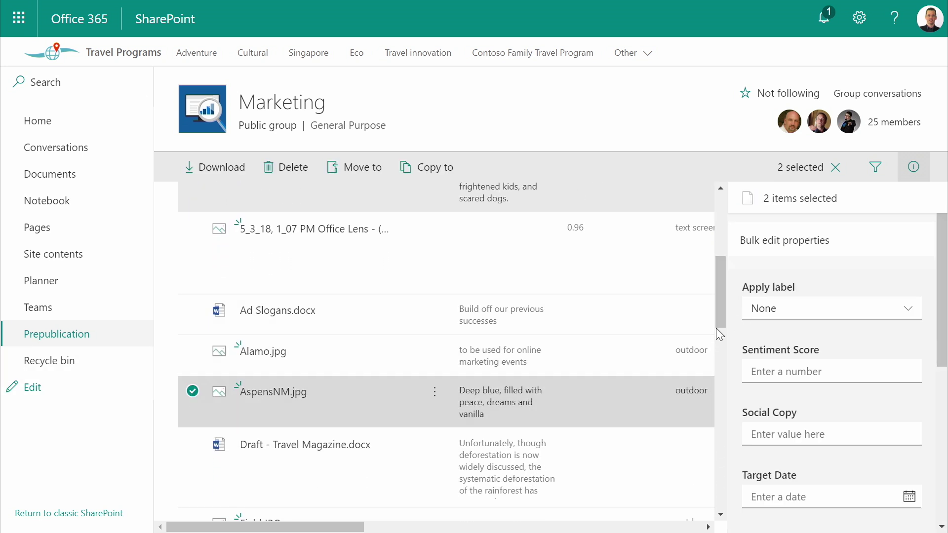
drag(716, 328, 716, 289)
scroll(945, 306, down, 2)
drag(946, 306, 946, 342)
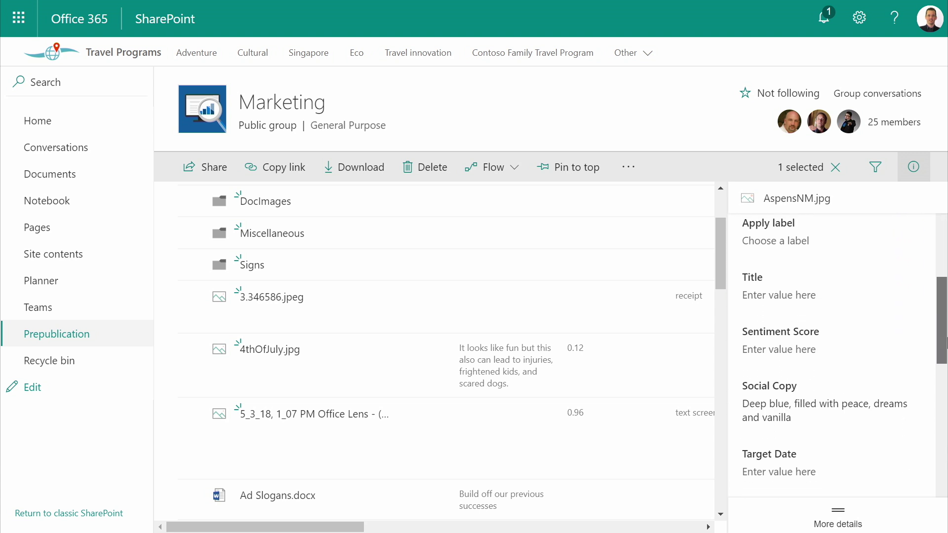
click(509, 174)
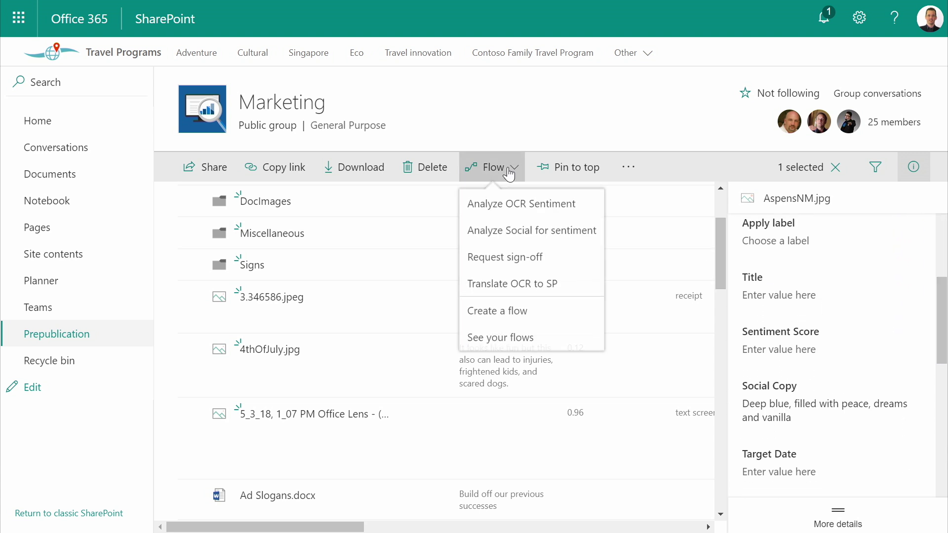
click(518, 232)
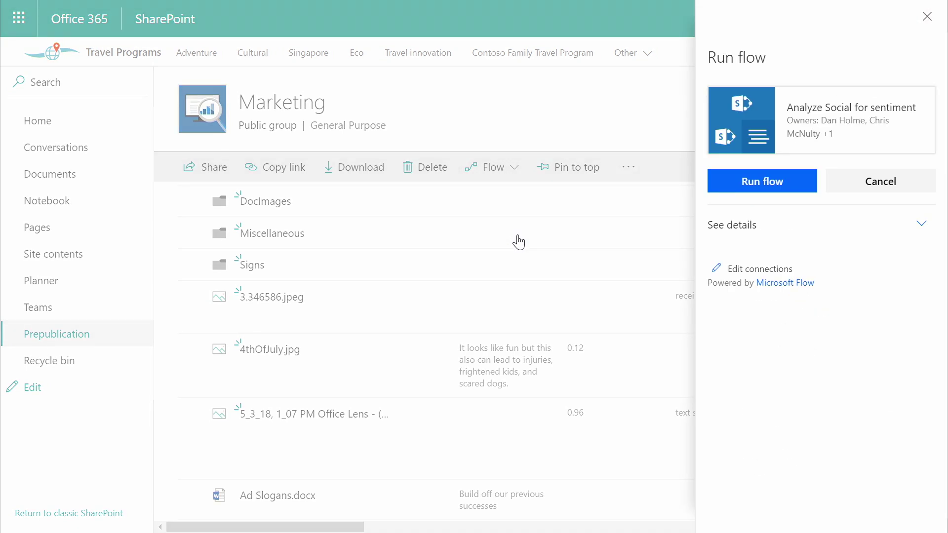
click(789, 191)
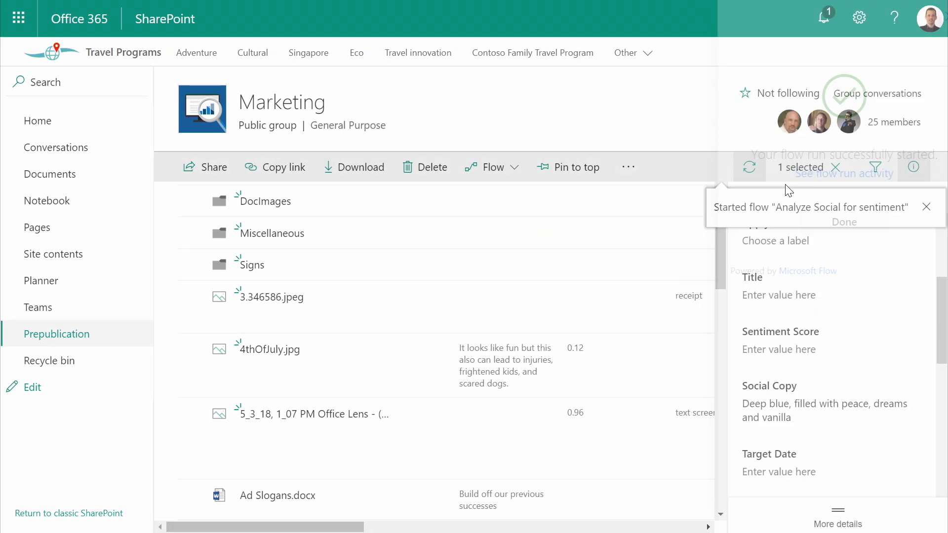
scroll(946, 286, down, 3)
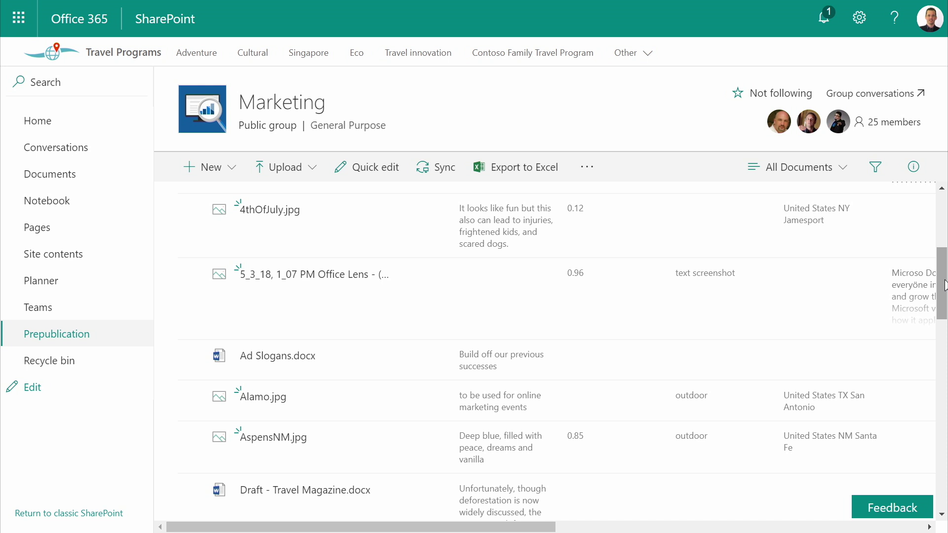
Review the Office Lens screenshot's details: Sentiment Score 0.96 and a text screenshot tag.
drag(946, 287, 946, 265)
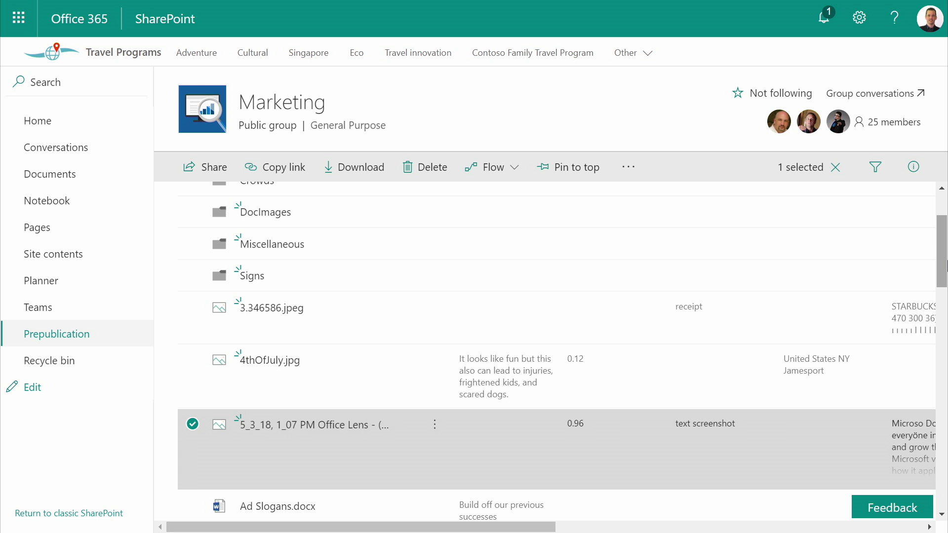
click(914, 168)
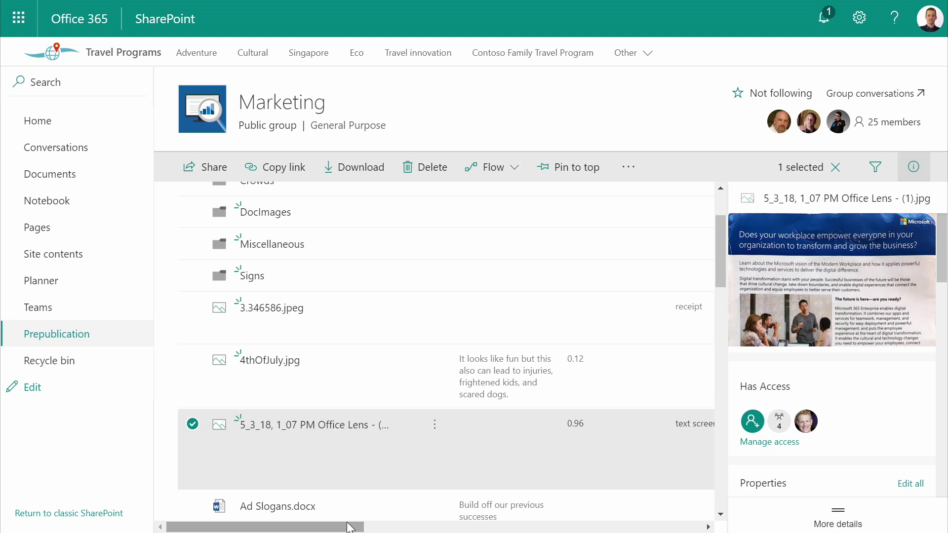
drag(349, 527, 479, 528)
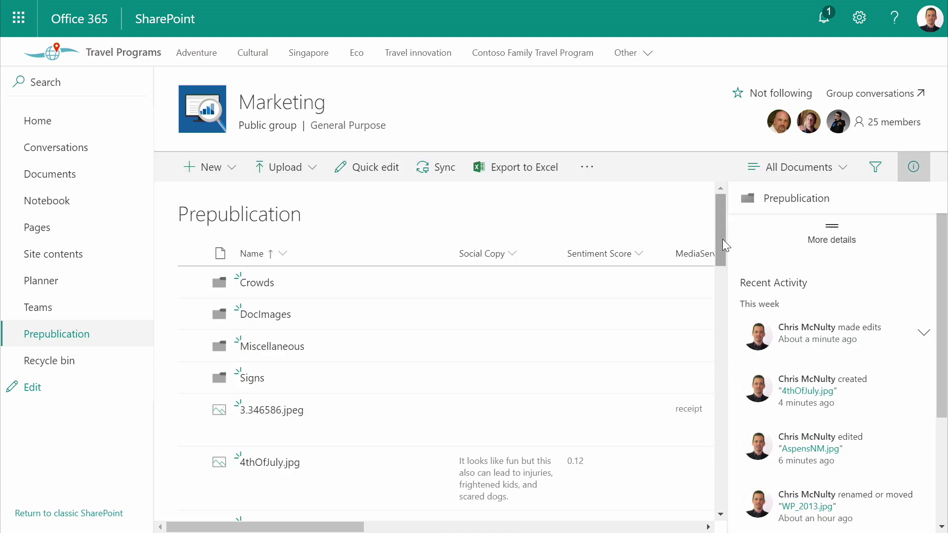
drag(721, 239, 710, 397)
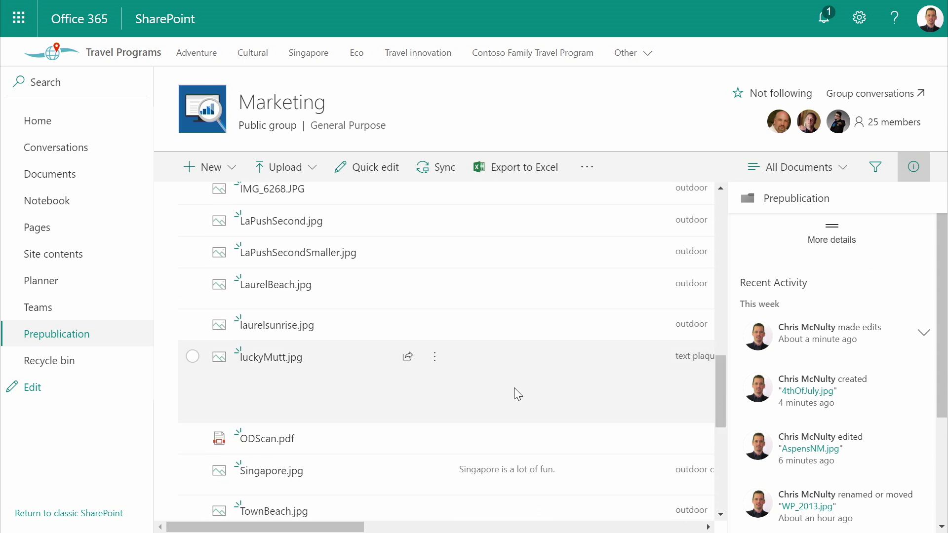
Select luckyMutt.jpg and run the Translate OCR to SP flow on it.
click(193, 357)
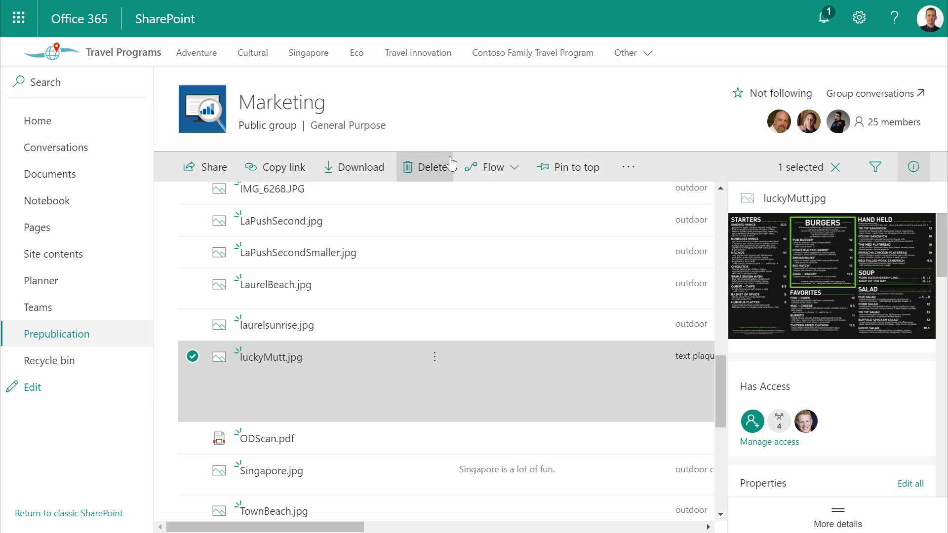
click(511, 173)
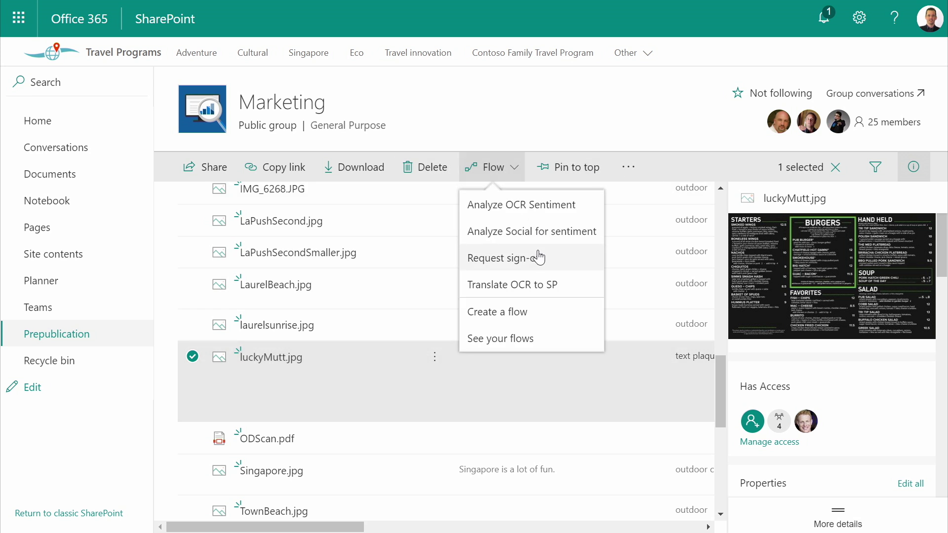
click(516, 285)
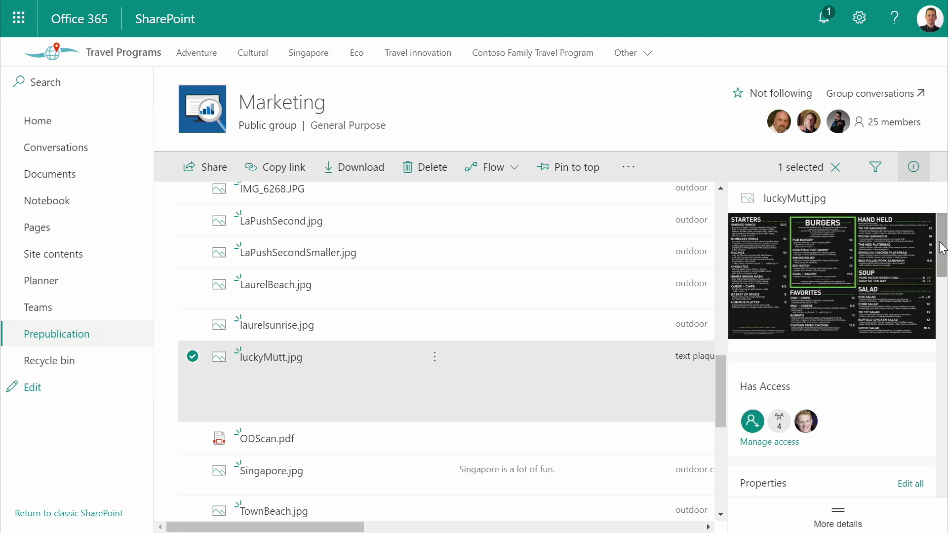
drag(942, 247, 868, 299)
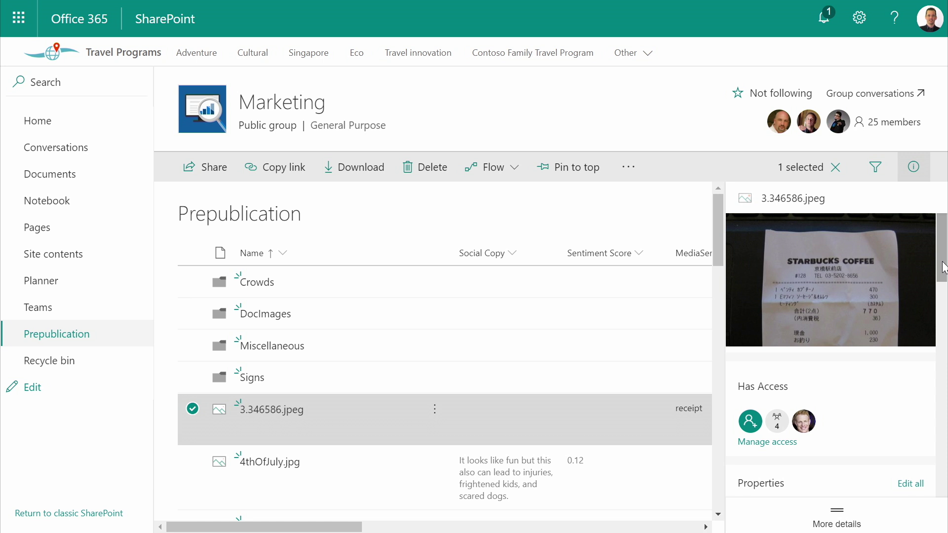
Search the library for 'starbucks receipt' and open the details of the matching 3.346586.jpeg.
click(82, 83)
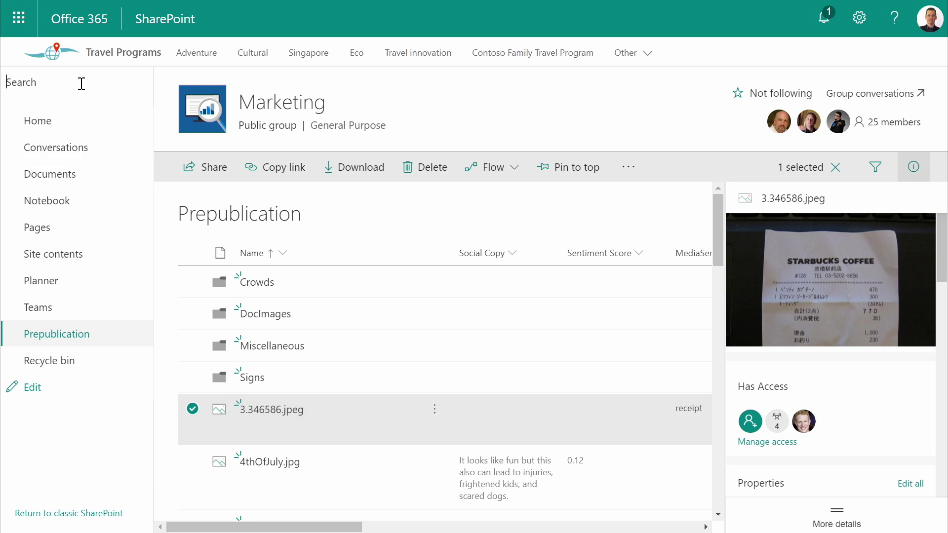
text(starb)
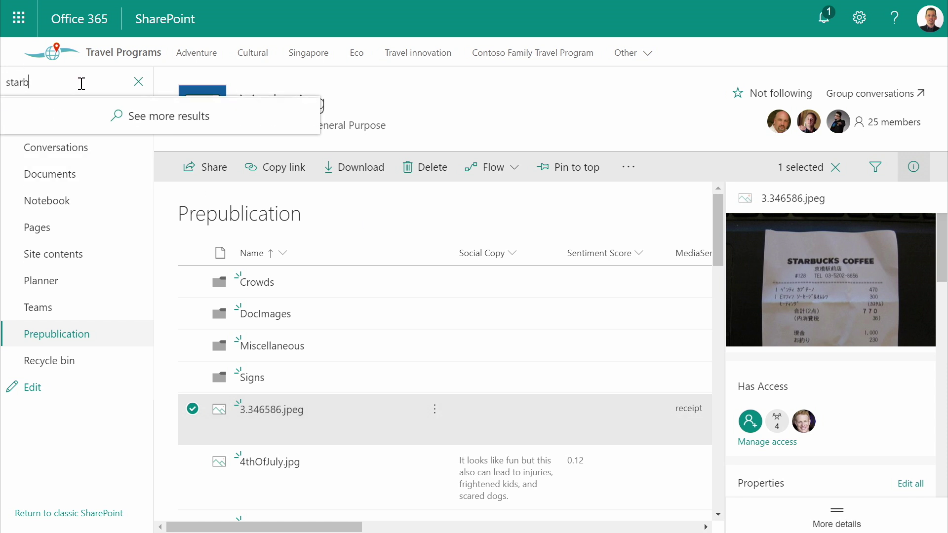
text(ucks r)
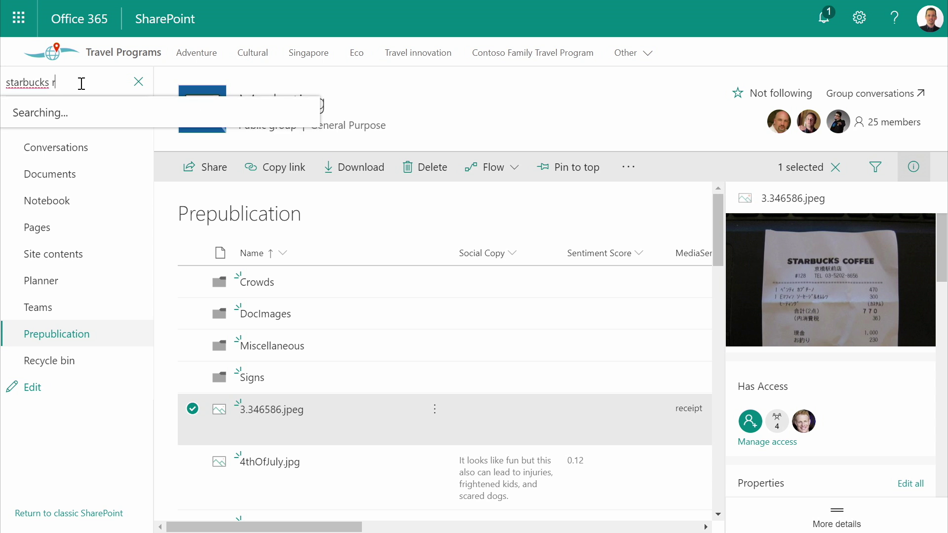
text(eceipt)
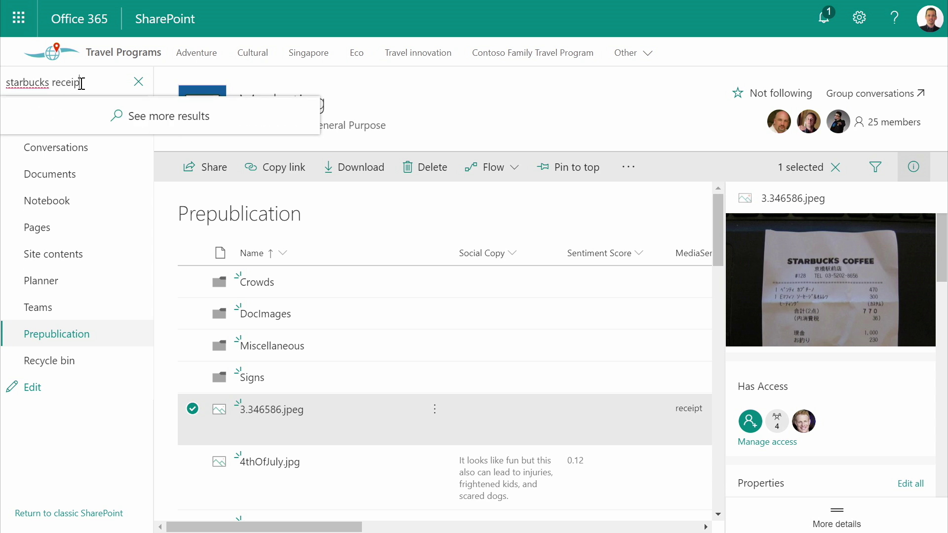
key(Return)
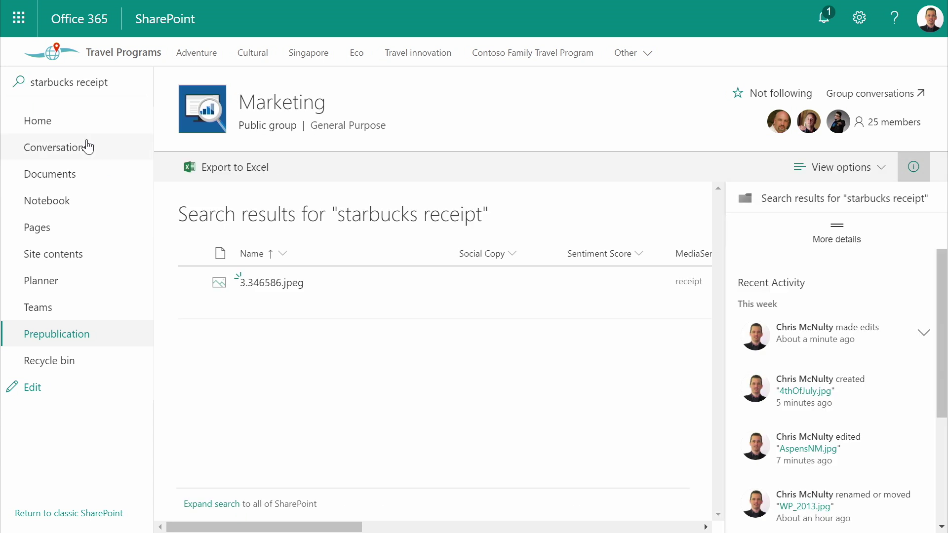
click(285, 289)
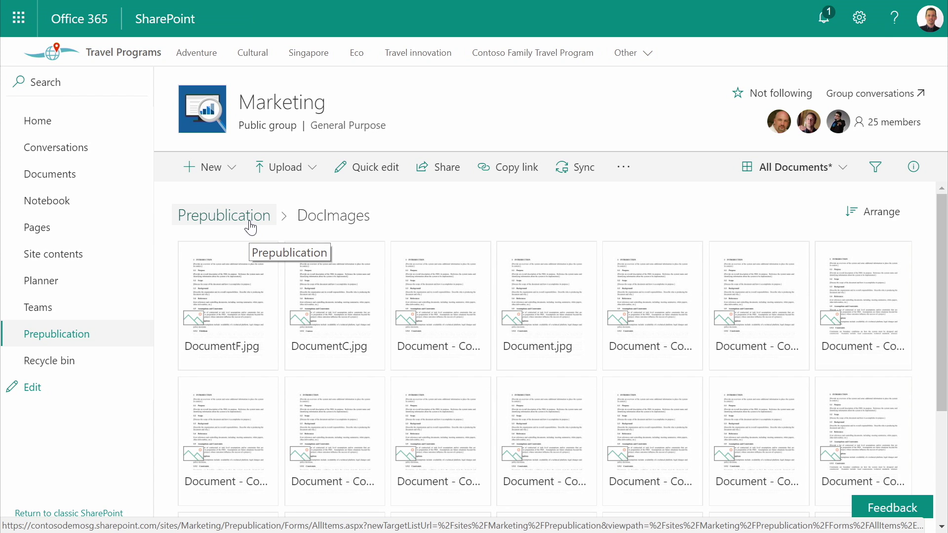
Search the DocImages folder for 'CONTOSO'.
click(47, 85)
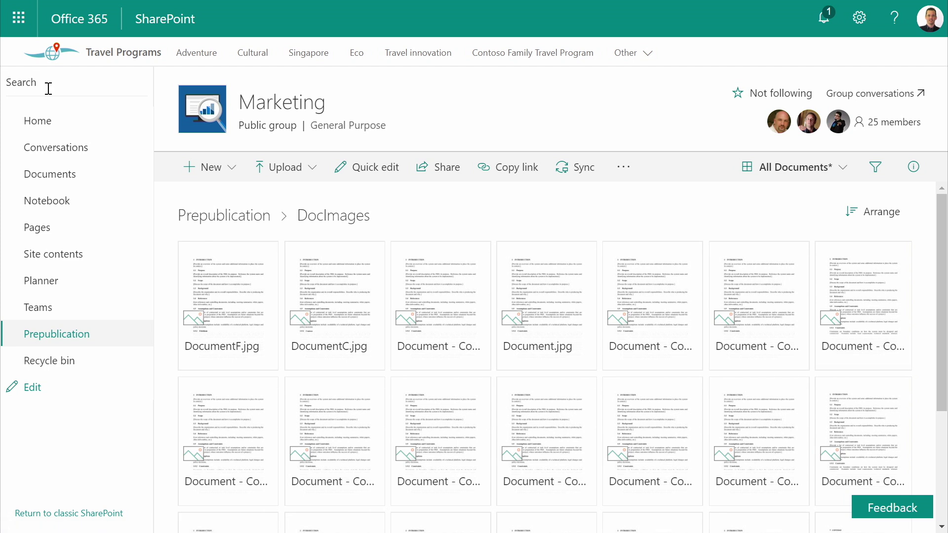
text(CONTOSO)
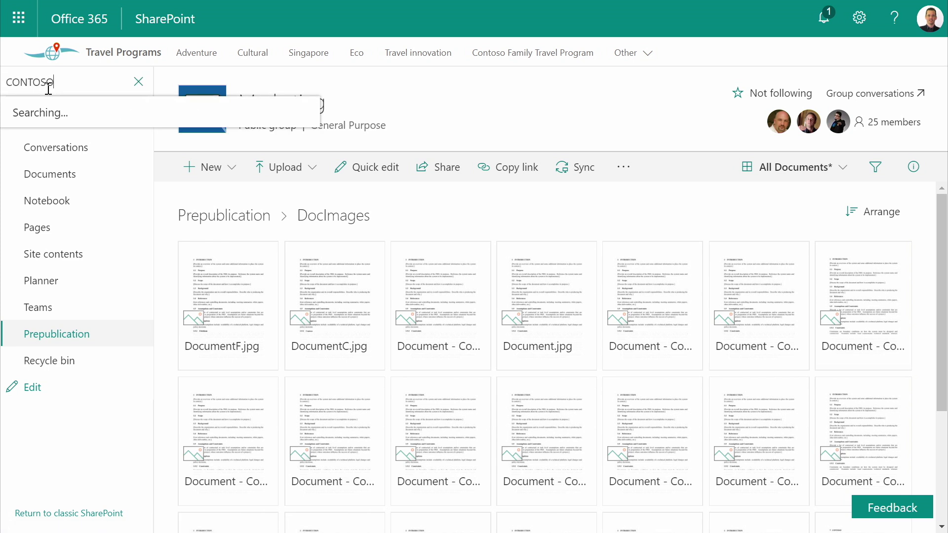
key(Return)
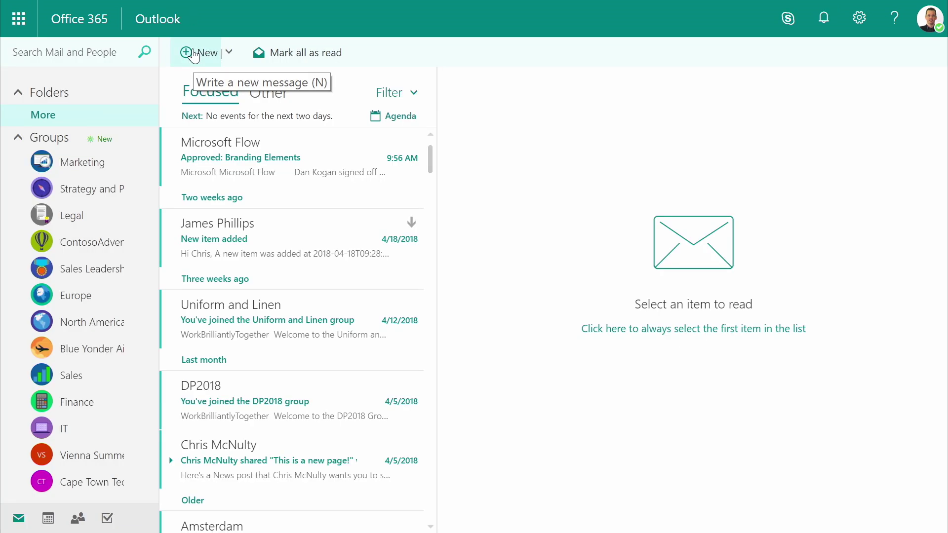
Start a new email addressed to the Field Marketing group.
click(194, 54)
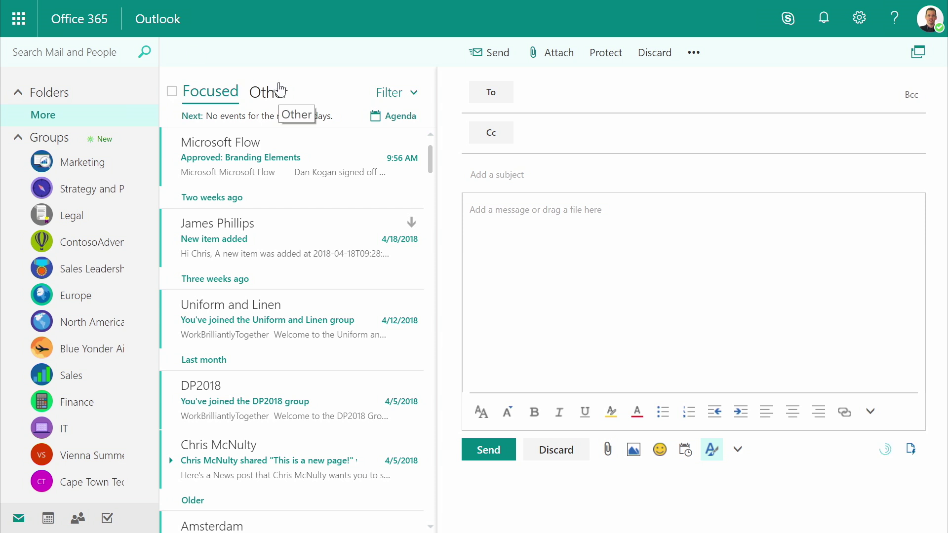
text(fie)
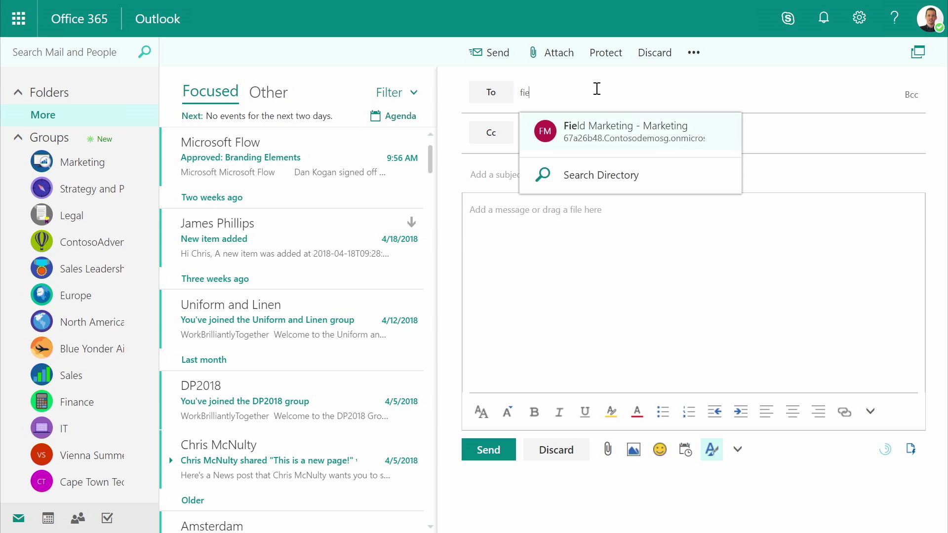
click(583, 147)
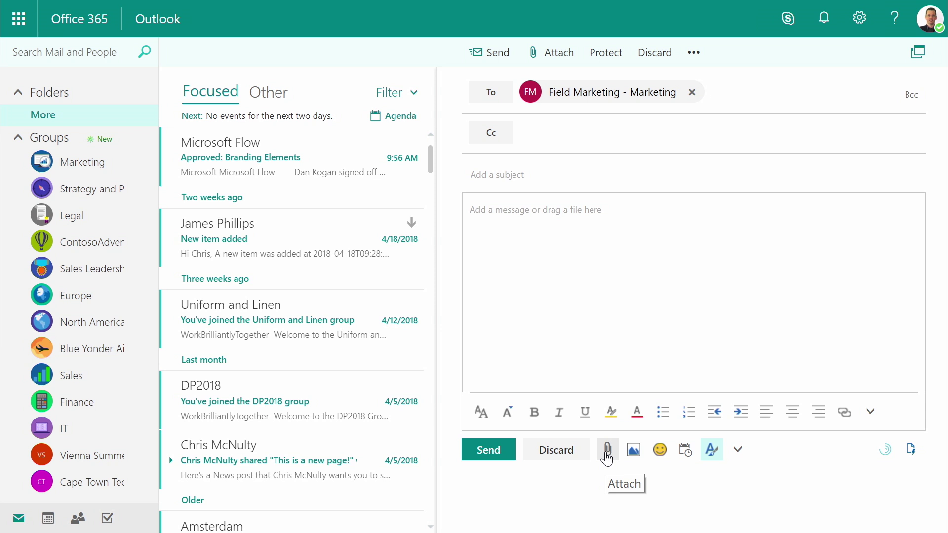
Attach two images from the OneDrive Global folder, including LaurelBeach.jpg, and send without a subject.
click(607, 452)
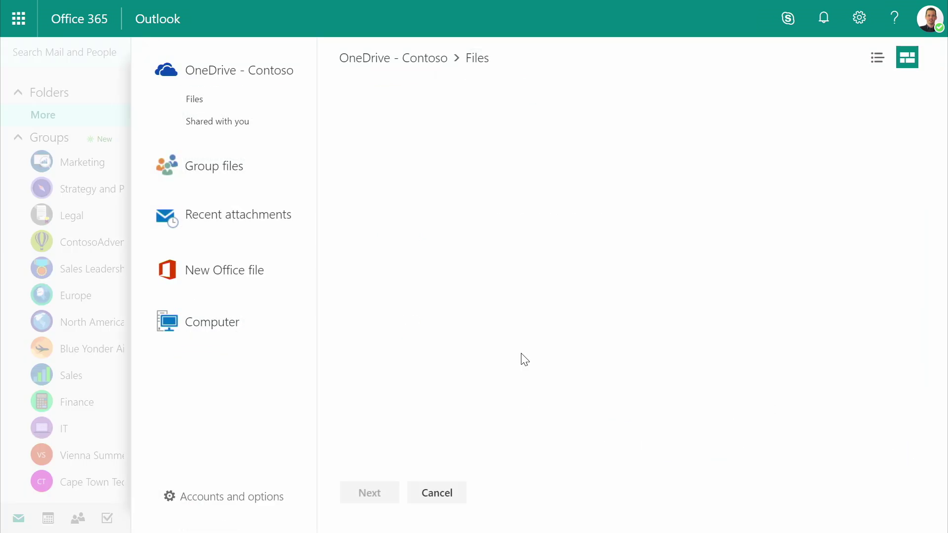
double_click(577, 106)
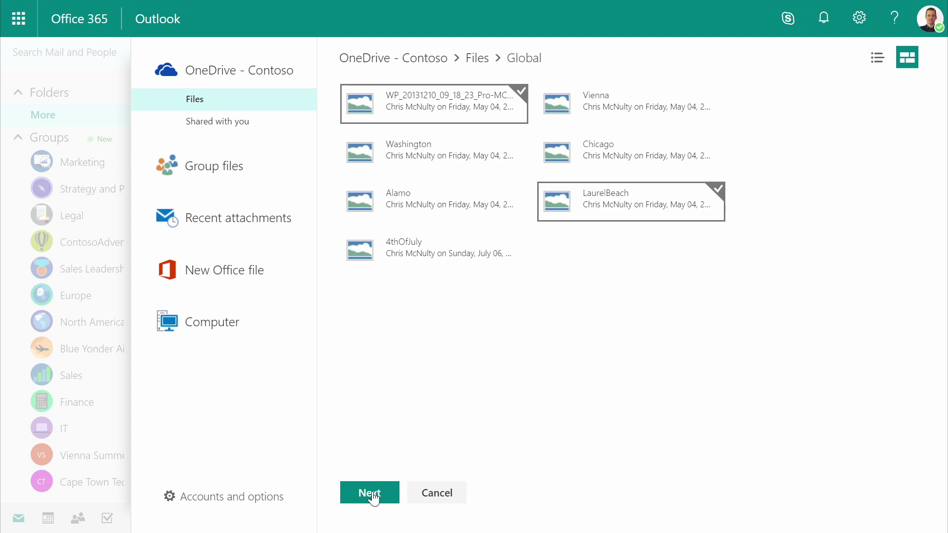
click(370, 493)
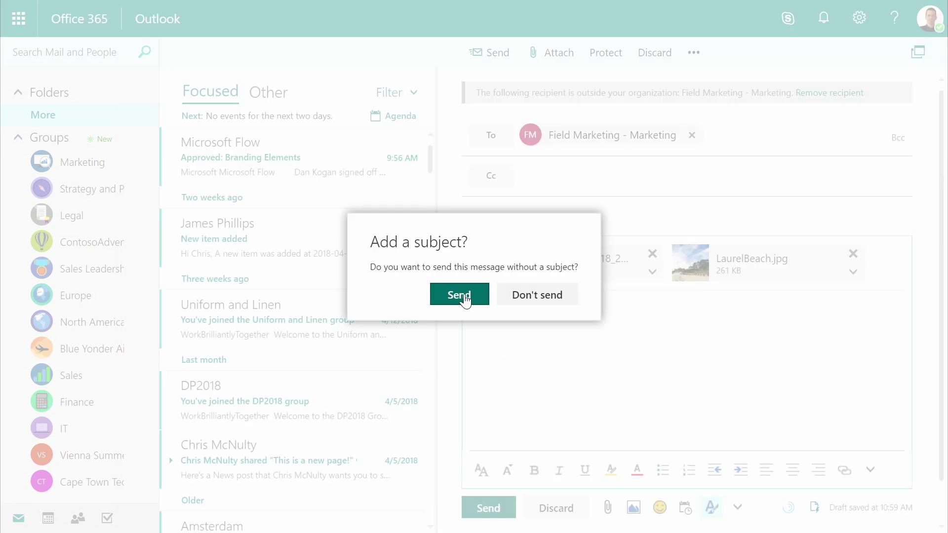
click(459, 296)
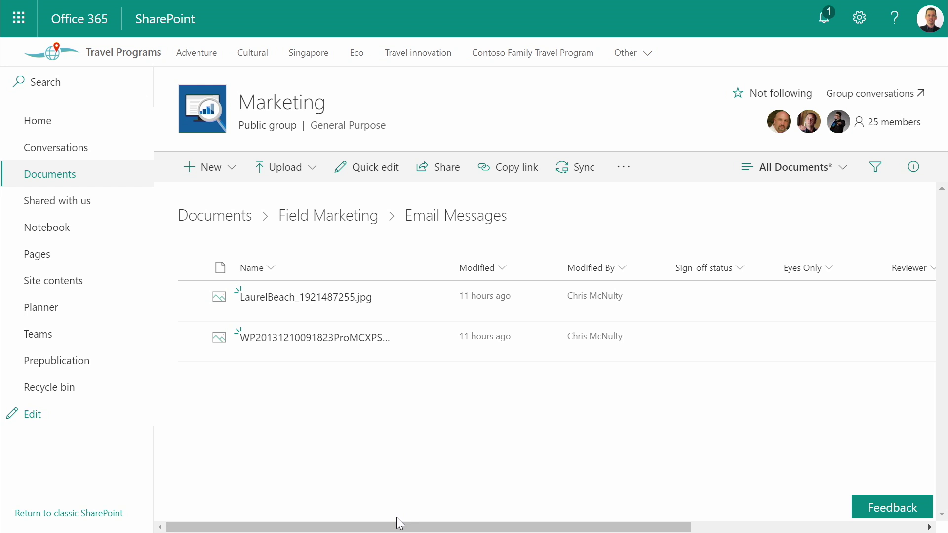
Review the image tags (LaurelBeach outdoor in New York, other indoor in London) and select LaurelBeach.
drag(396, 524, 634, 531)
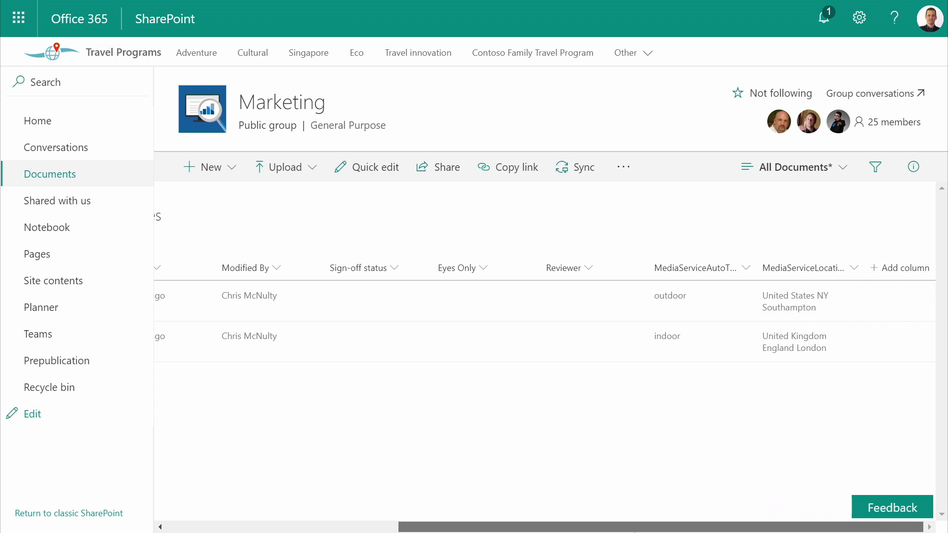
drag(635, 531, 402, 531)
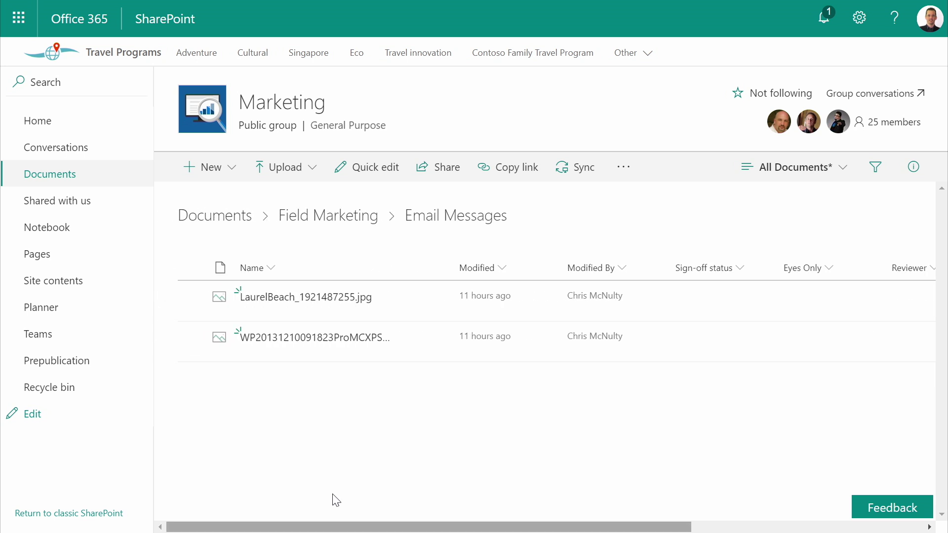
click(192, 296)
Run the Process new field images flow on LaurelBeach_1921487255.jpg and confirm it landed in Field Marketing > NA.
click(490, 171)
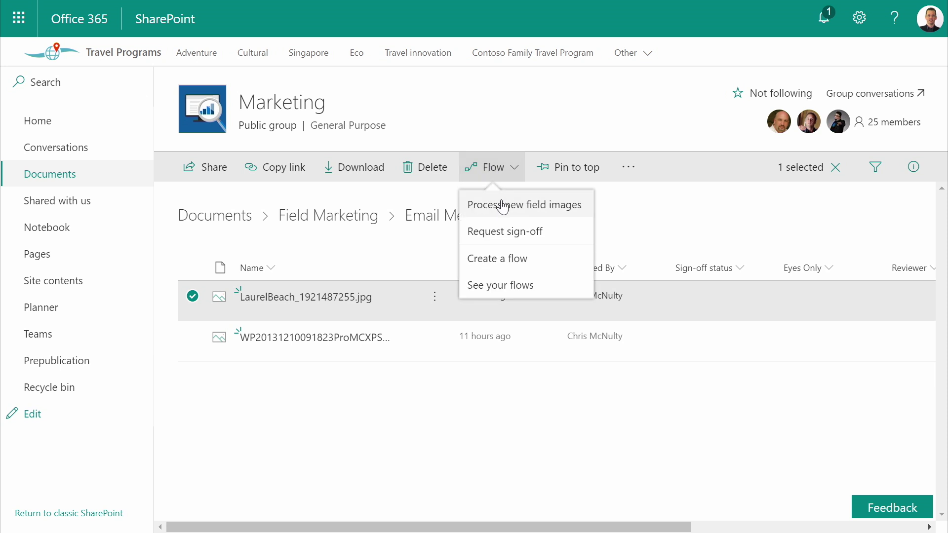
click(503, 206)
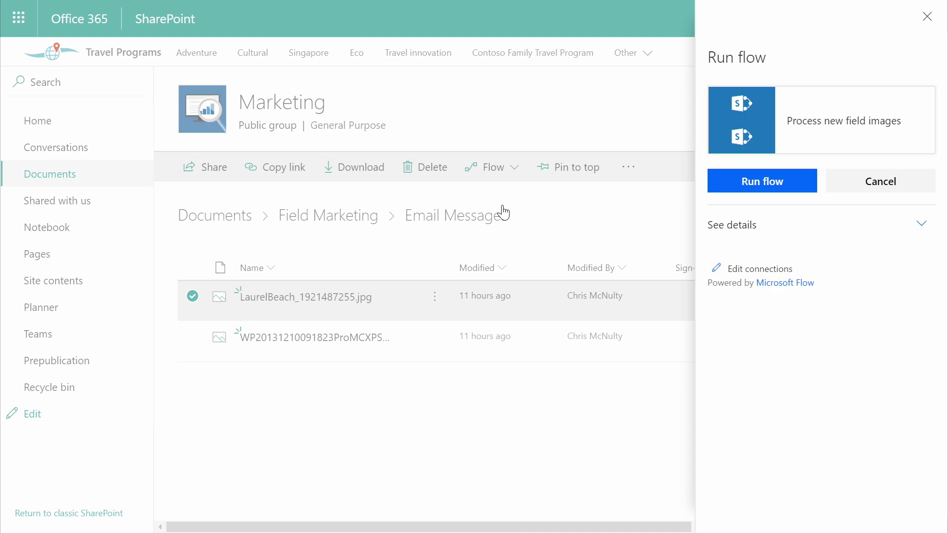
click(750, 182)
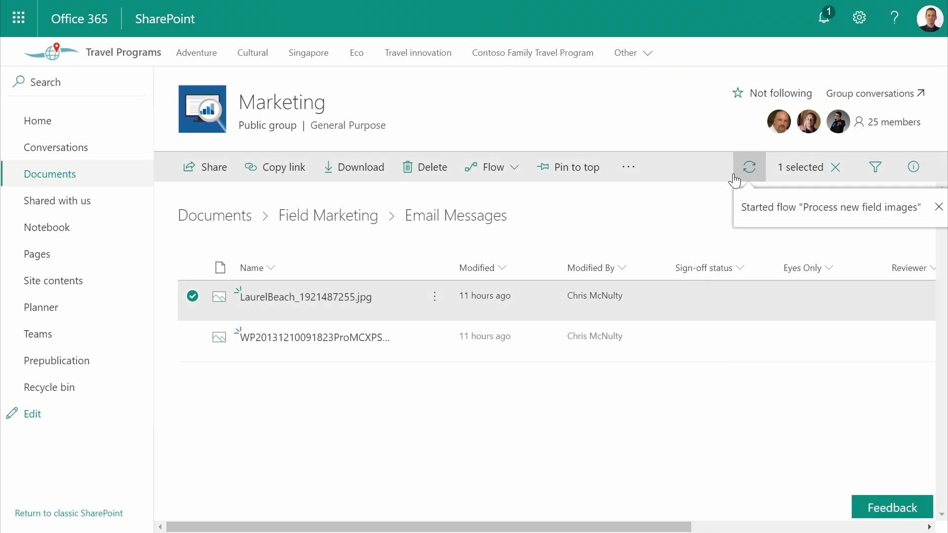
click(364, 210)
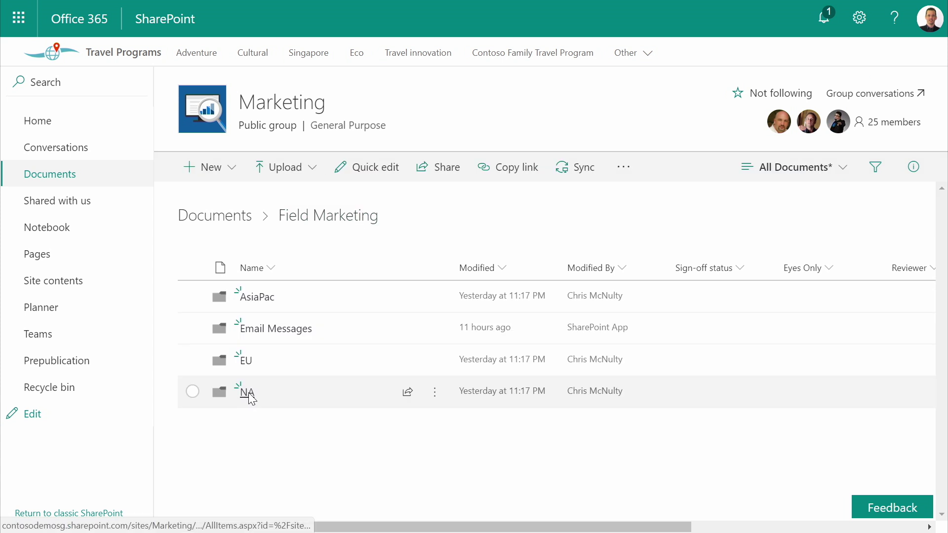
click(249, 395)
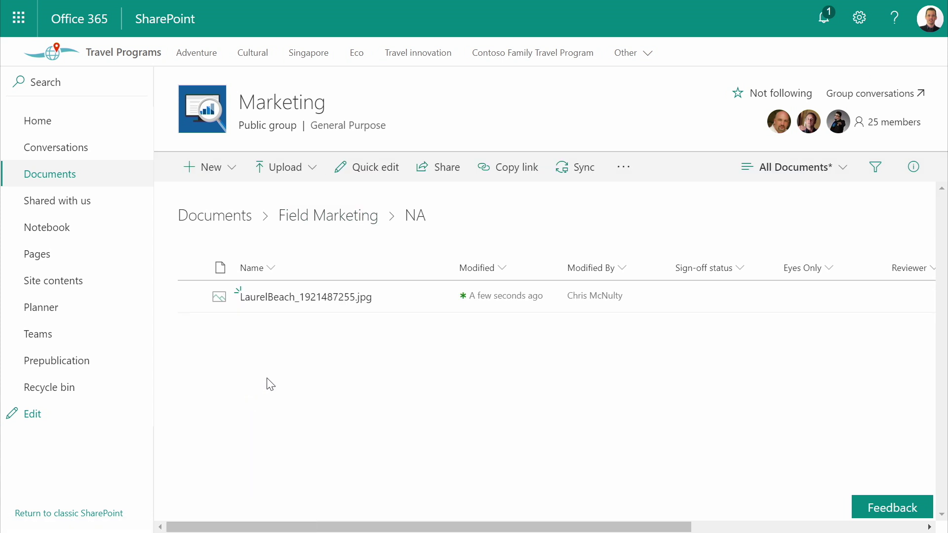